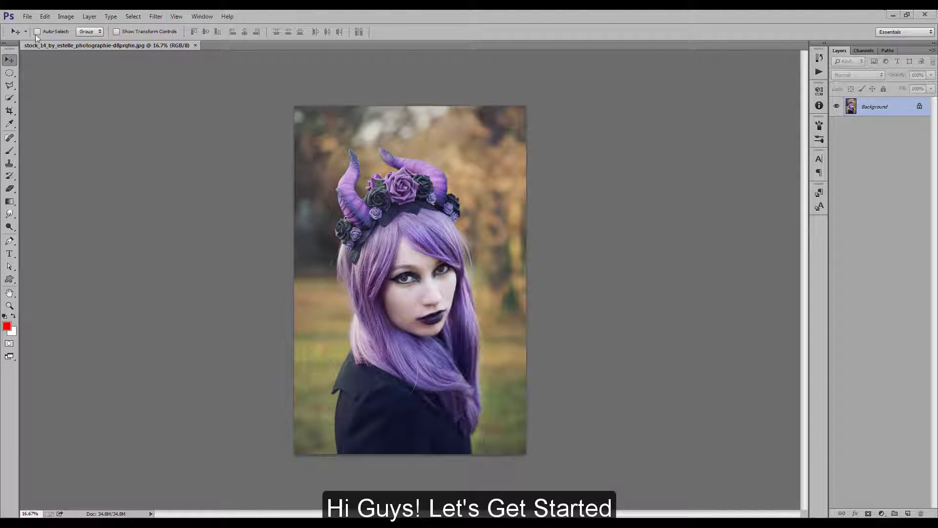
# Create a 1920×1080 transparent document and drag the portrait photo into it
pyautogui.click(28, 18)
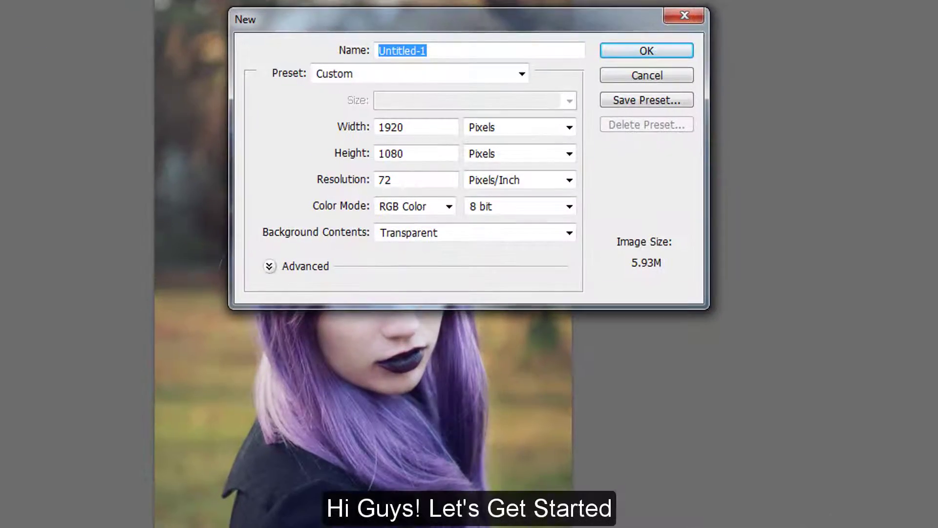
pyautogui.click(620, 57)
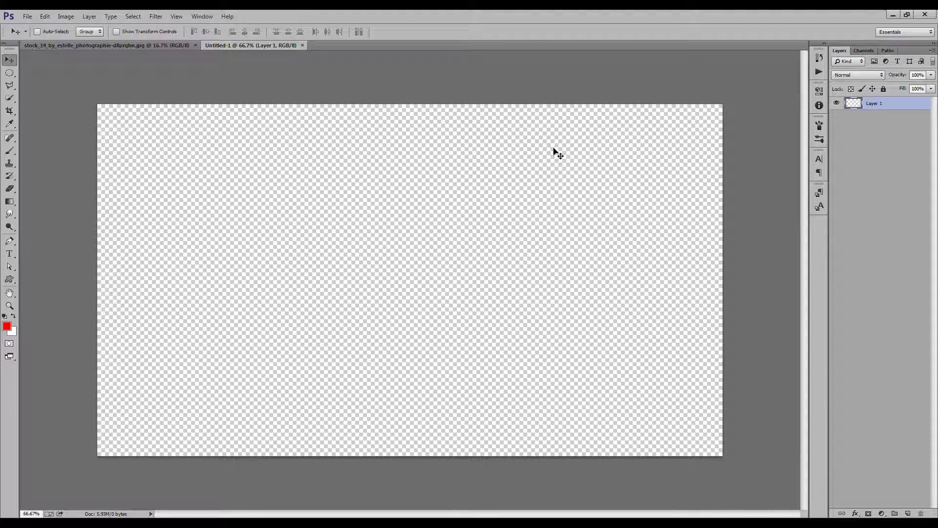
pyautogui.click(104, 46)
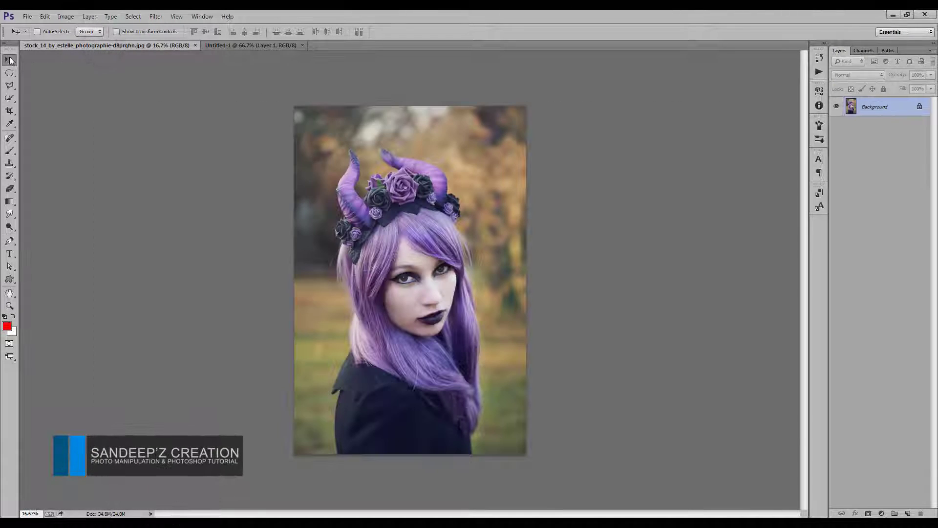
pyautogui.moveTo(357, 128); pyautogui.dragTo(348, 148)
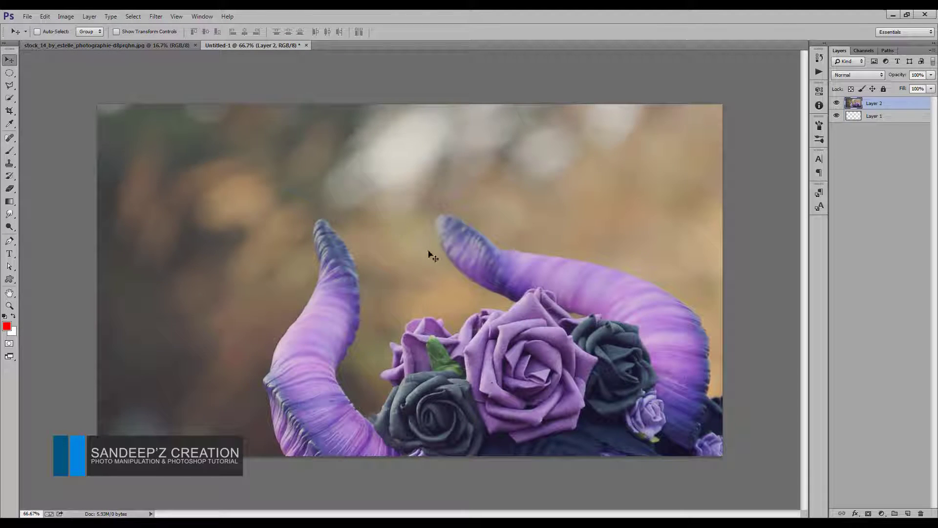
pyautogui.moveTo(429, 252); pyautogui.dragTo(349, 177)
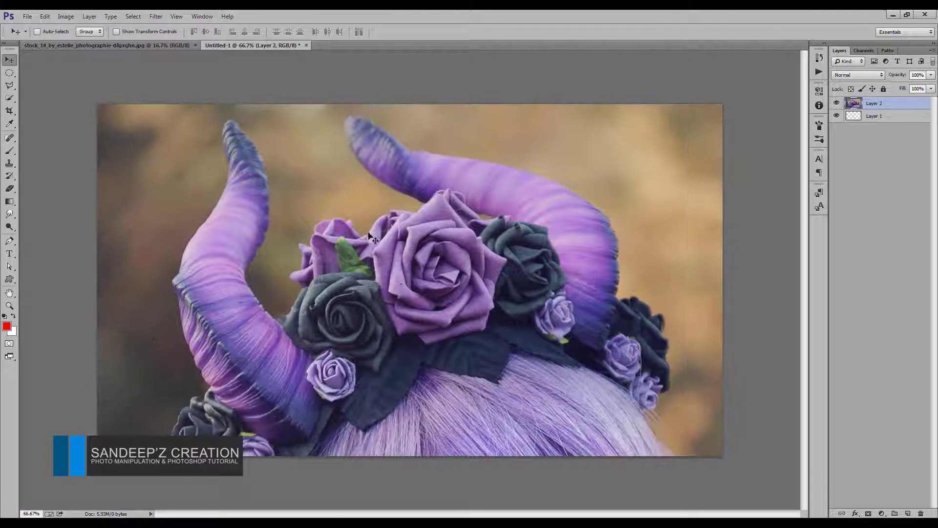
# Scale the portrait layer down to about 25% and fit the canvas in view
pyautogui.hotkey('ctrl', '-')
pyautogui.hotkey('ctrl', '-')
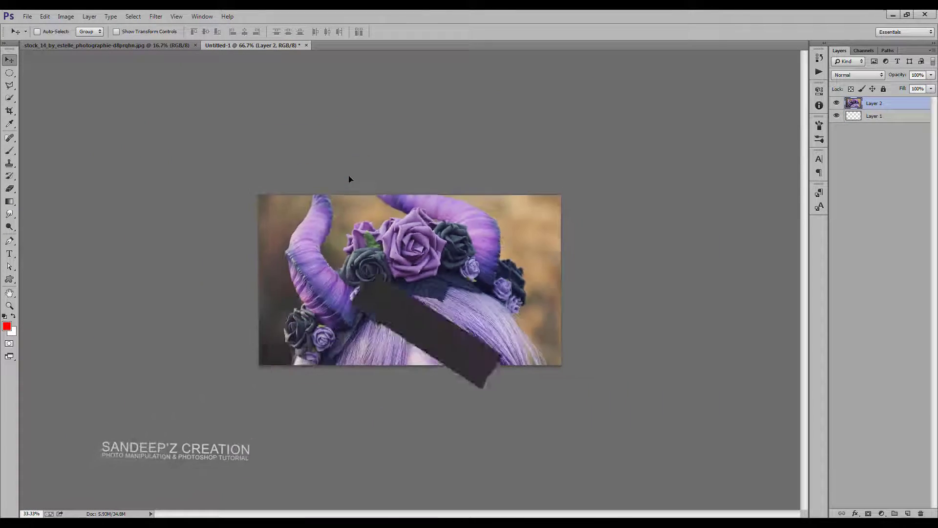
pyautogui.hotkey('ctrl', '-')
pyautogui.hotkey('ctrl', '-')
pyautogui.hotkey('ctrl', 't')
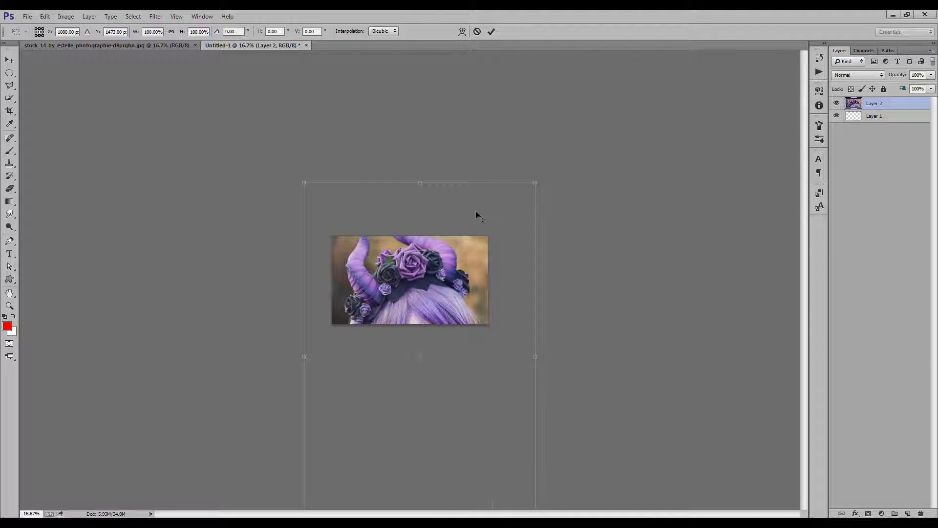
pyautogui.moveTo(533, 182)
pyautogui.mouseDown()
pyautogui.moveTo(434, 324)
pyautogui.moveTo(423, 251)
pyautogui.mouseUp()
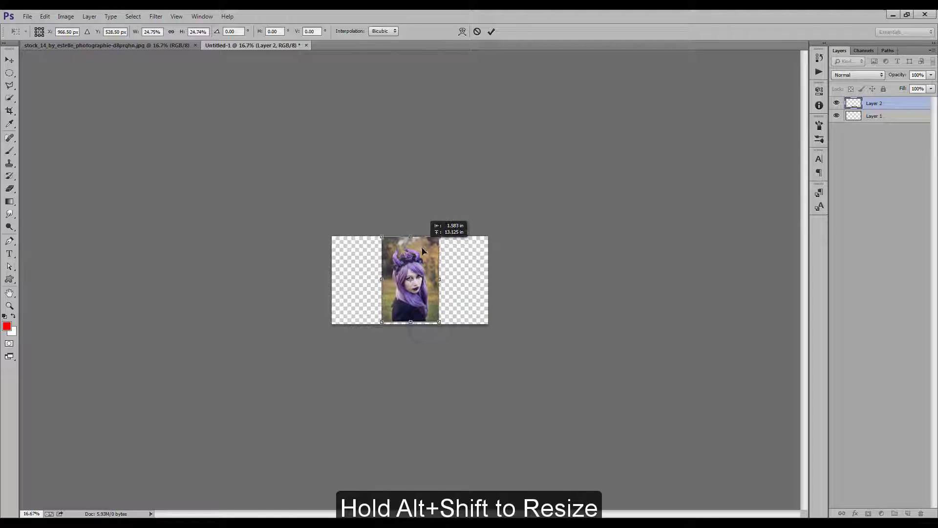
pyautogui.moveTo(439, 238); pyautogui.dragTo(441, 237)
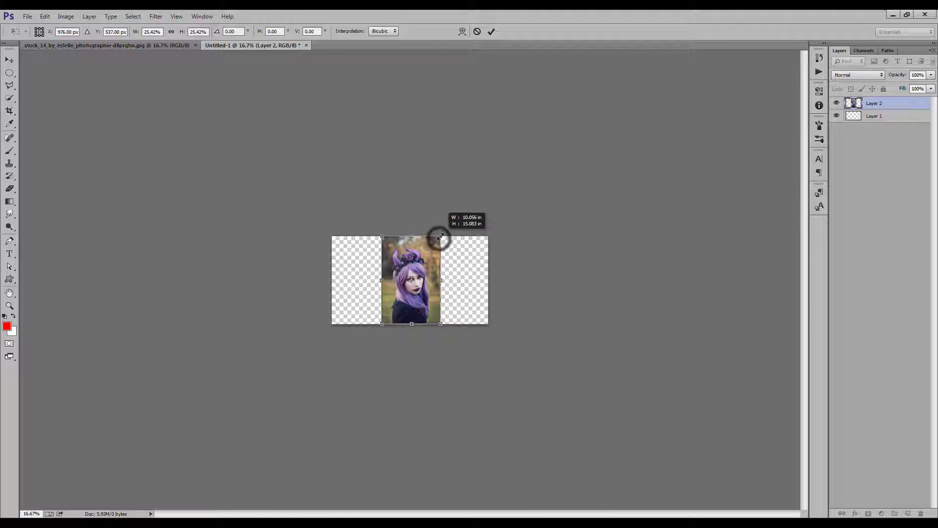
pyautogui.click(492, 31)
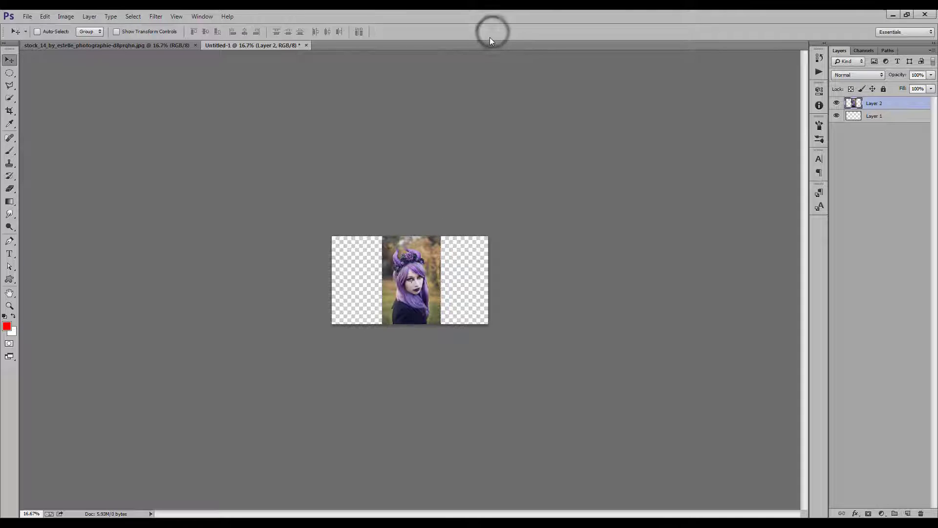
pyautogui.hotkey('ctrl', '0')
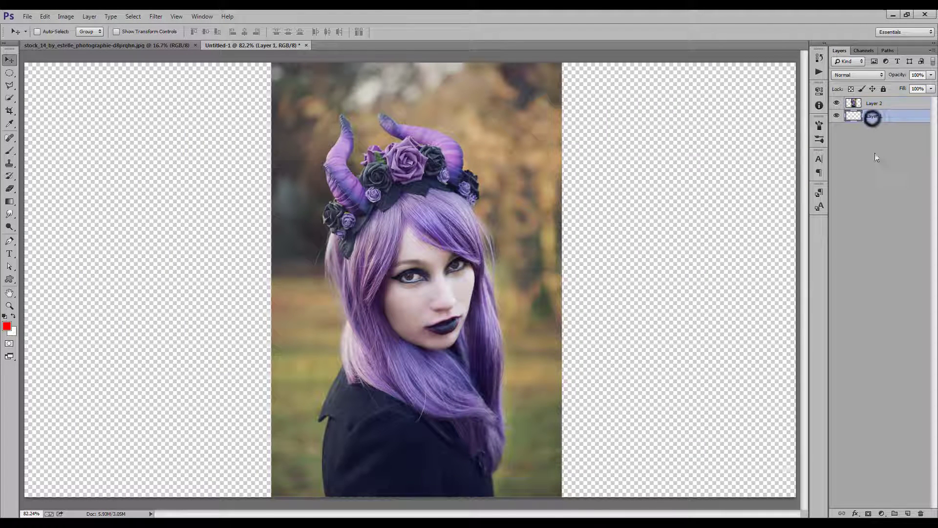
# Add a black-to-white radial gradient fill layer above Layer 1
pyautogui.click(880, 512)
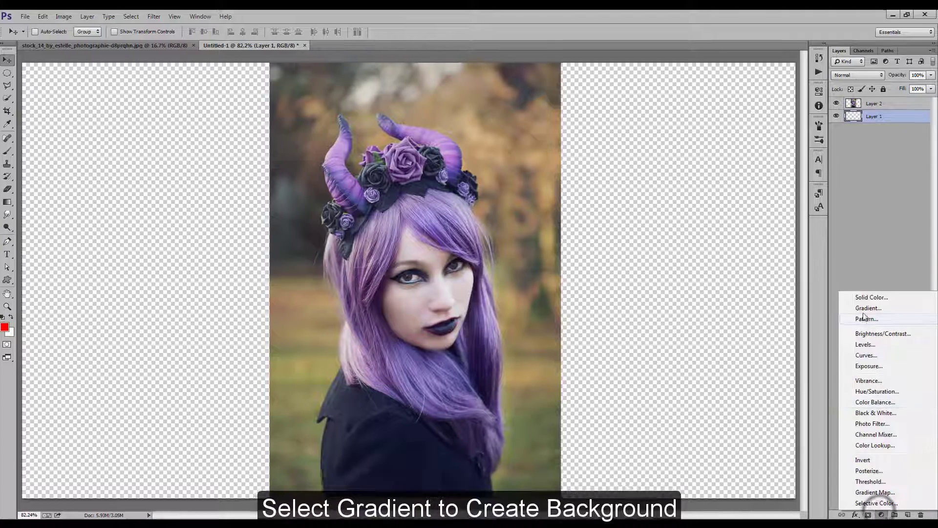
pyautogui.click(821, 308)
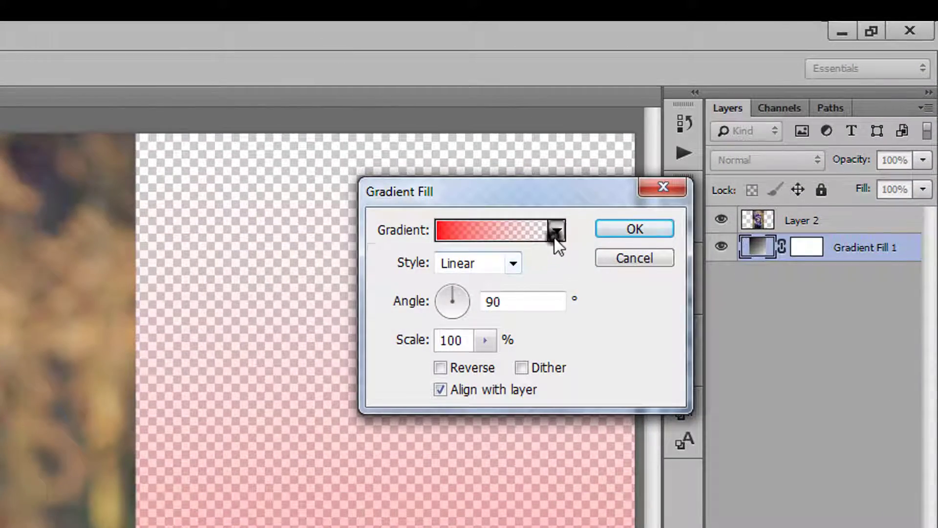
pyautogui.click(555, 231)
pyautogui.click(474, 284)
pyautogui.click(493, 193)
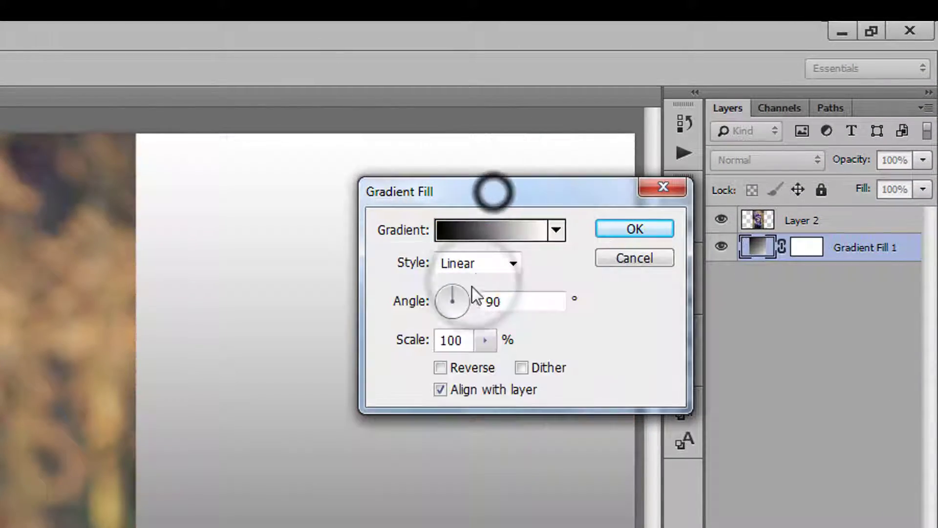
pyautogui.click(508, 263)
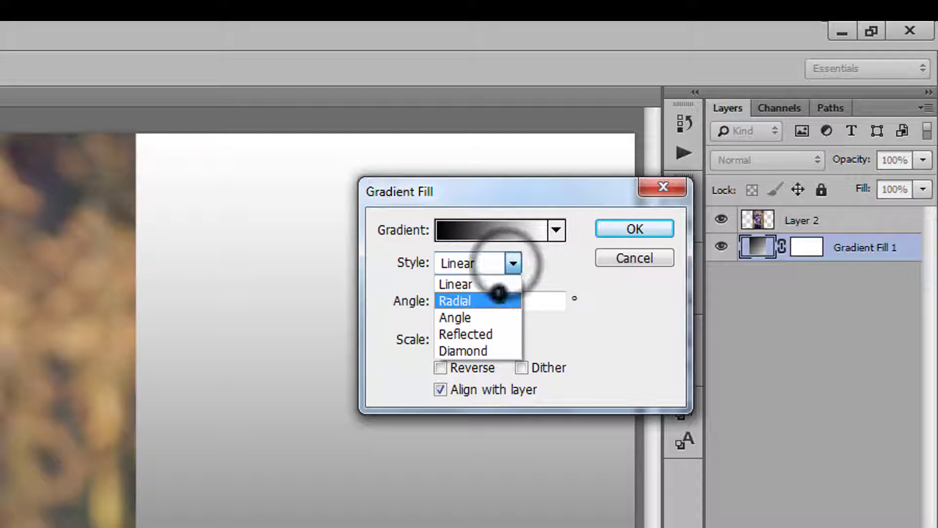
pyautogui.click(503, 298)
# Reverse the gradient and set its scale to 250% and angle to 30°
pyautogui.click(485, 339)
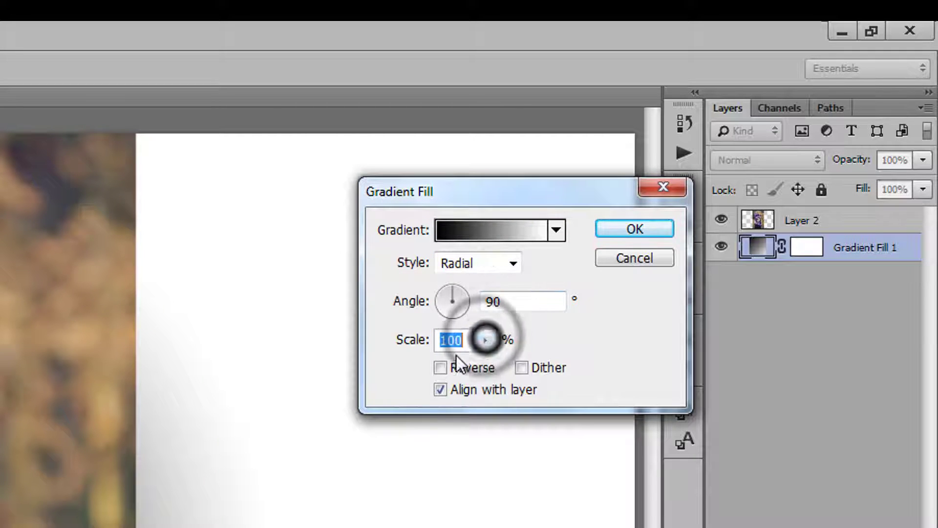
pyautogui.click(440, 368)
pyautogui.doubleClick(447, 340)
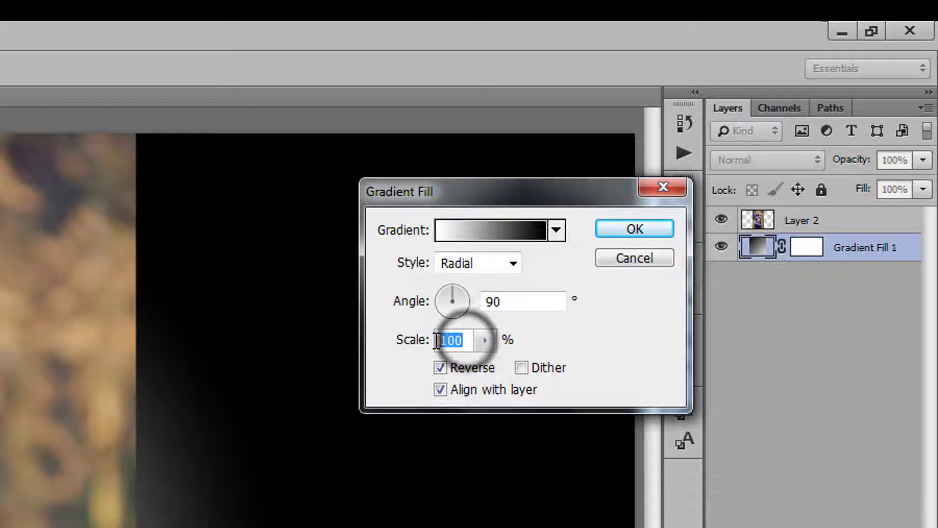
pyautogui.write('250')
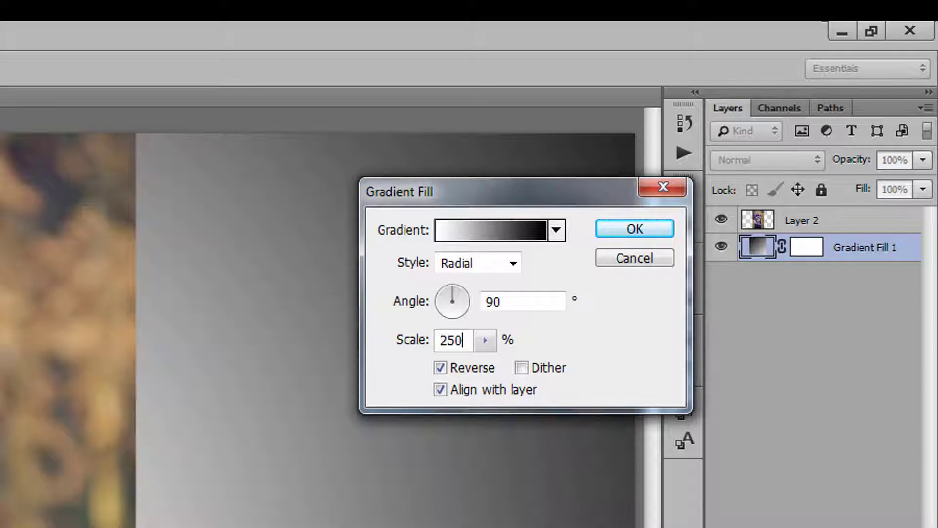
pyautogui.doubleClick(503, 301)
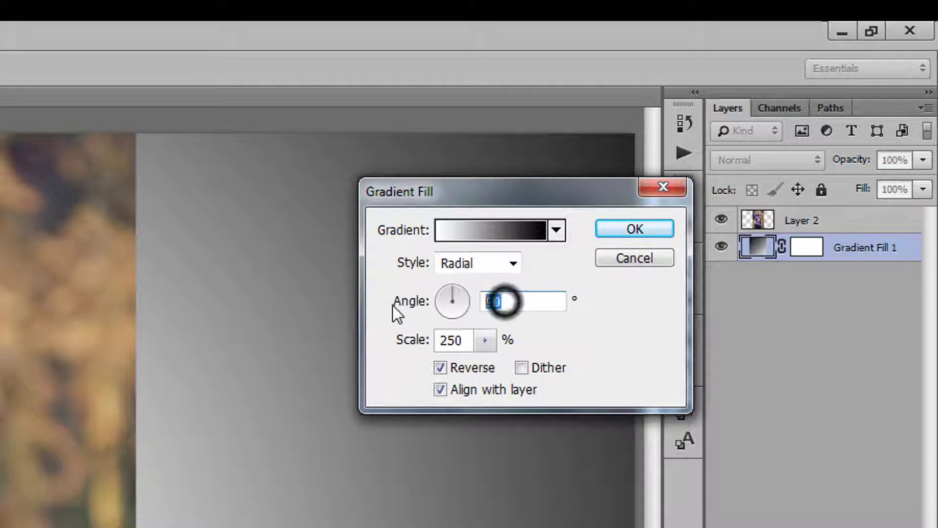
pyautogui.write('30')
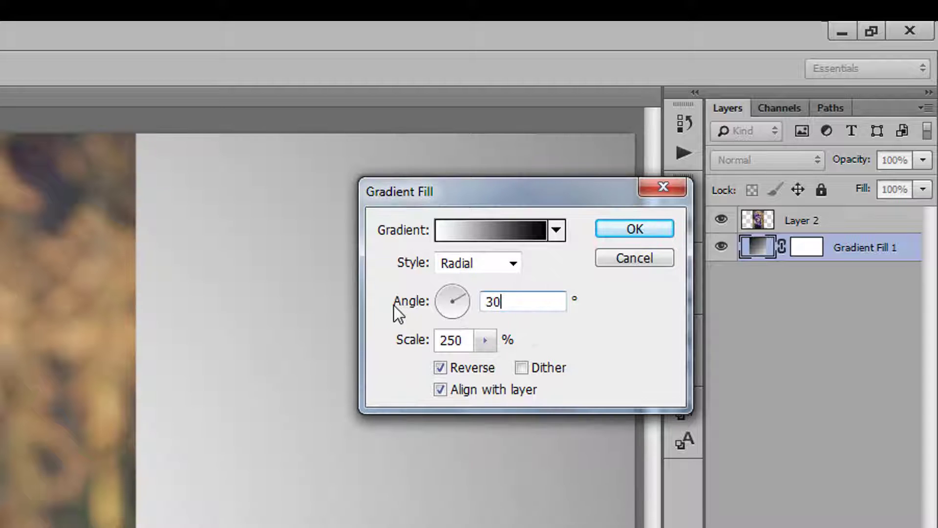
pyautogui.click(615, 230)
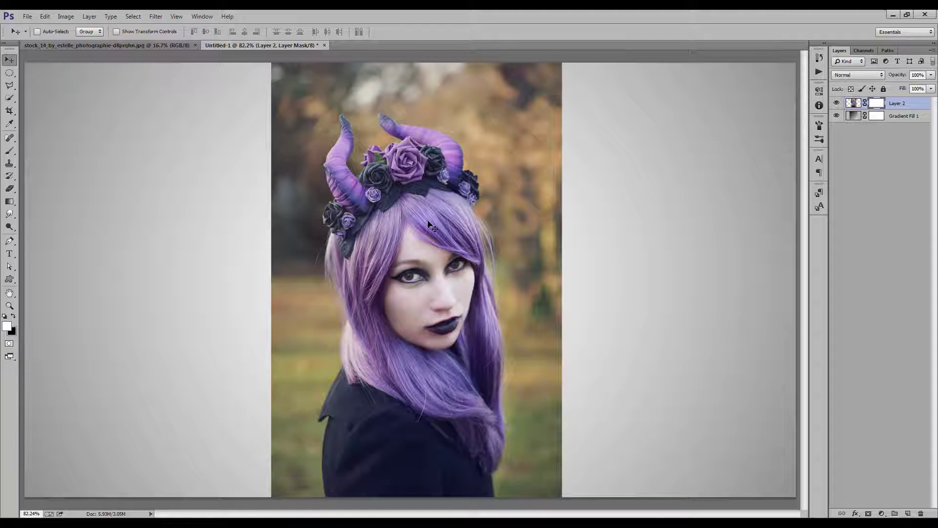
# Fill Layer 2's mask black and reveal the portrait with small splatter-brush strokes
pyautogui.hotkey('ctrl', 'Delete')
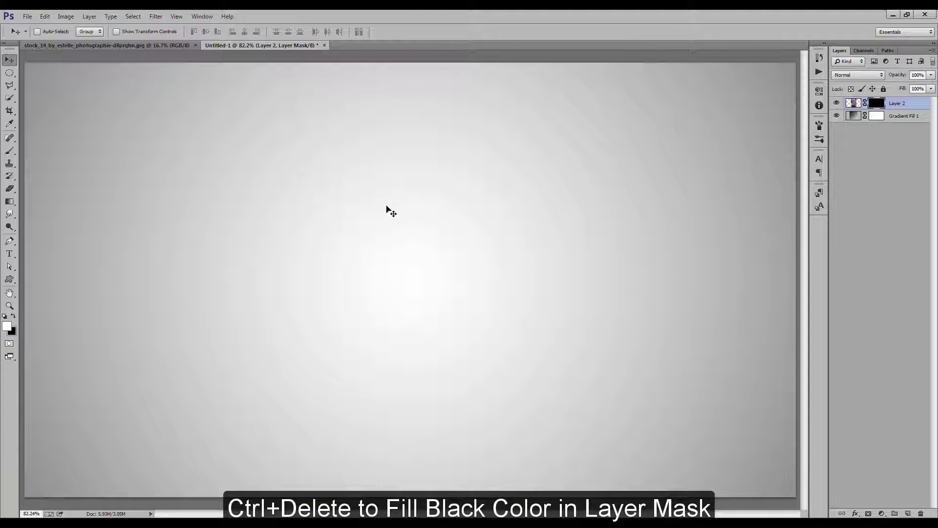
pyautogui.click(9, 151)
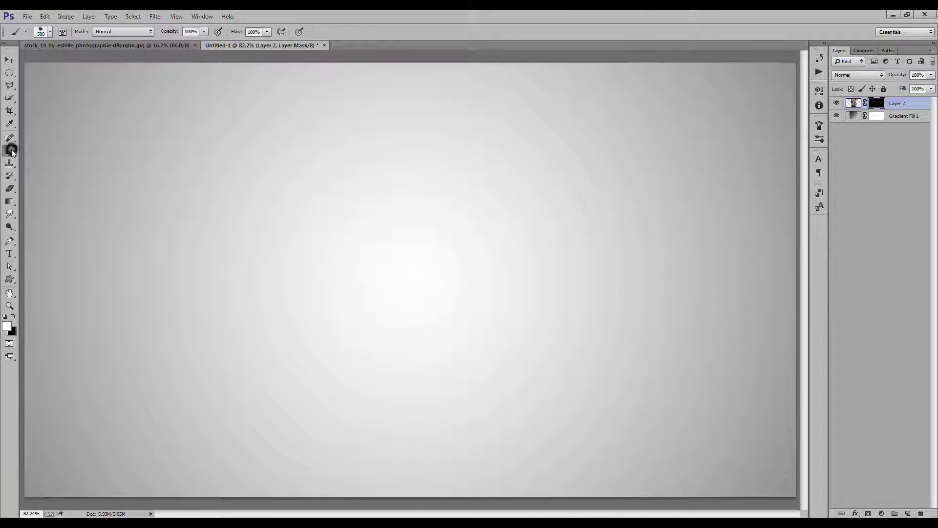
pyautogui.click(50, 32)
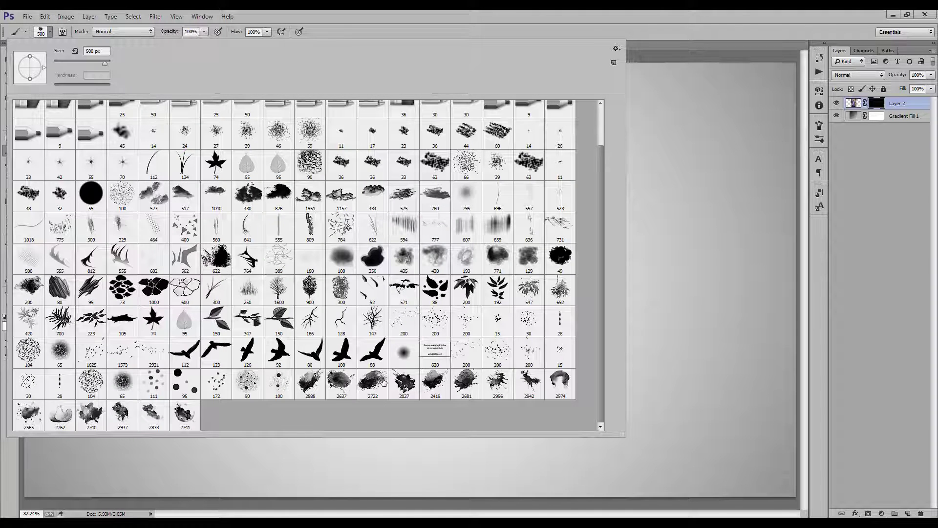
pyautogui.click(456, 30)
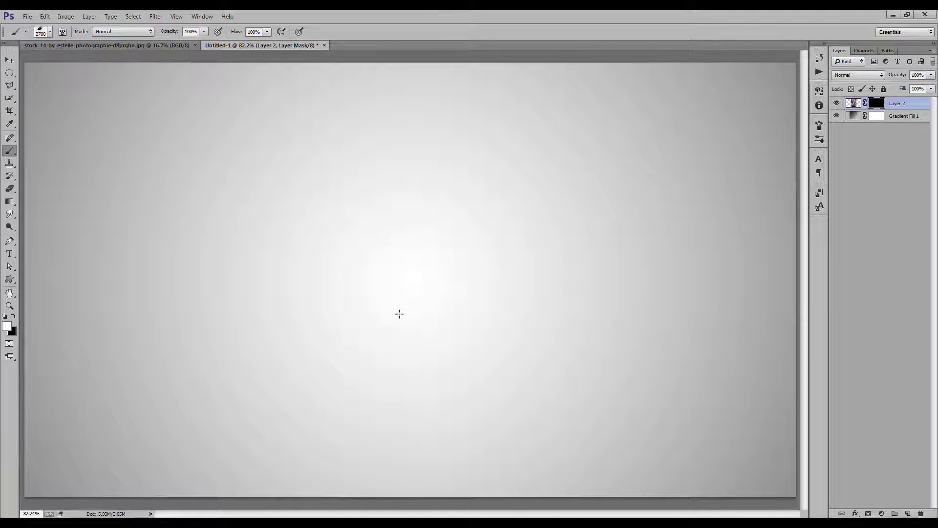
pyautogui.press('[')
pyautogui.press('[')
pyautogui.press('[')
pyautogui.press('[')
pyautogui.press('[')
pyautogui.press('[')
pyautogui.press('[')
pyautogui.press('[')
pyautogui.press('[')
pyautogui.press('[')
pyautogui.press('[')
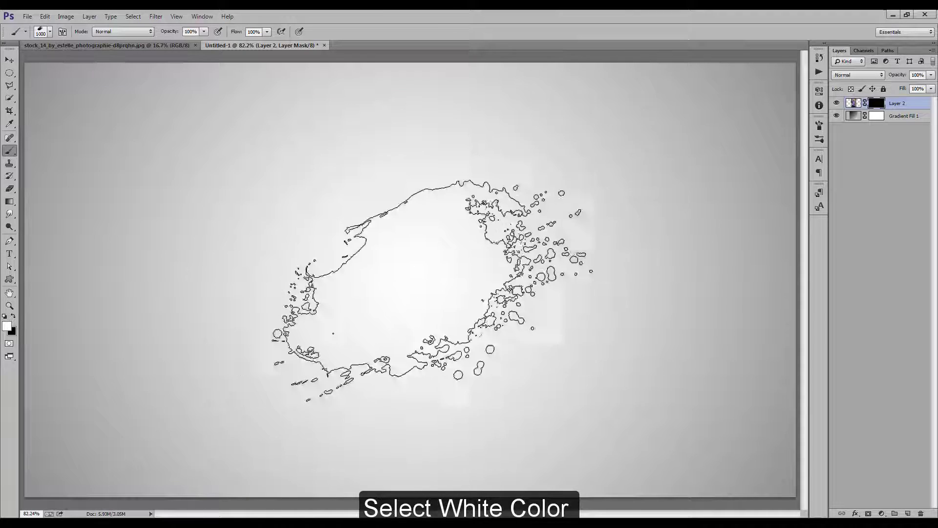
pyautogui.press('[')
pyautogui.press('[')
pyautogui.press('[')
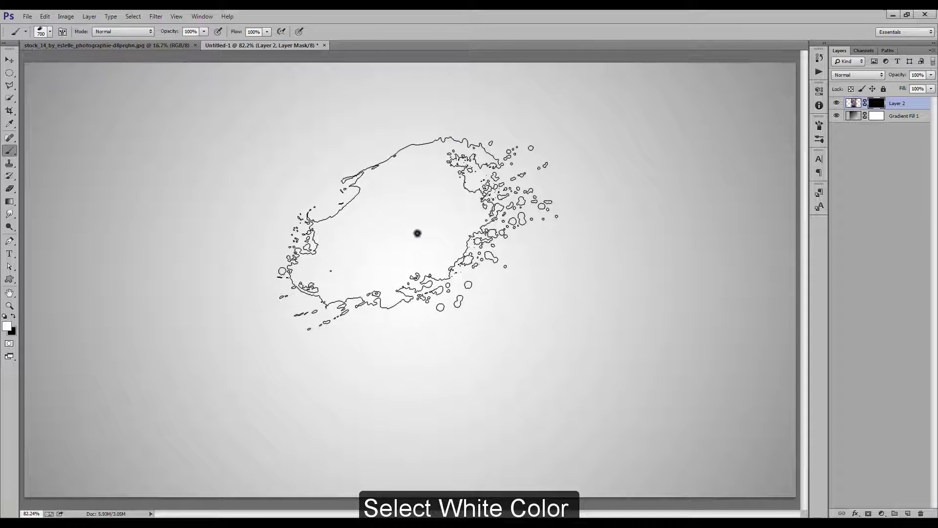
pyautogui.click(418, 233)
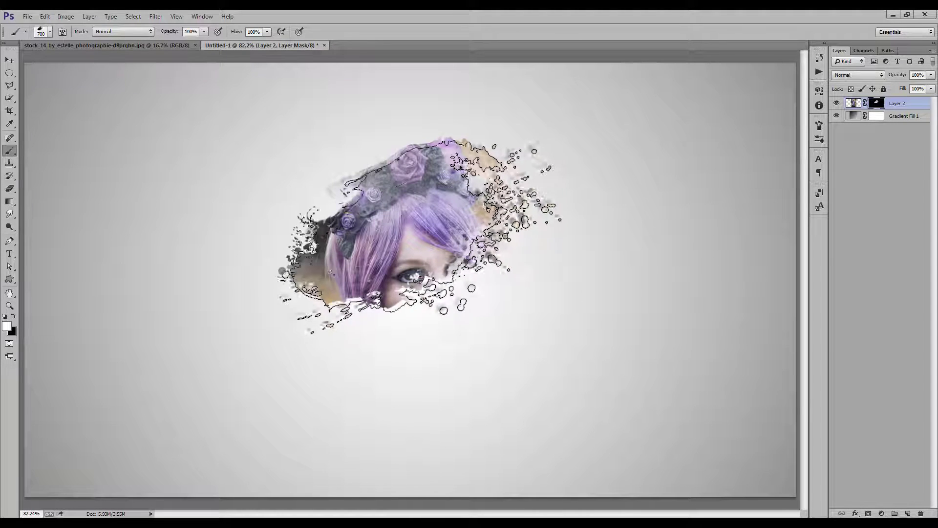
pyautogui.moveTo(417, 234); pyautogui.dragTo(438, 268)
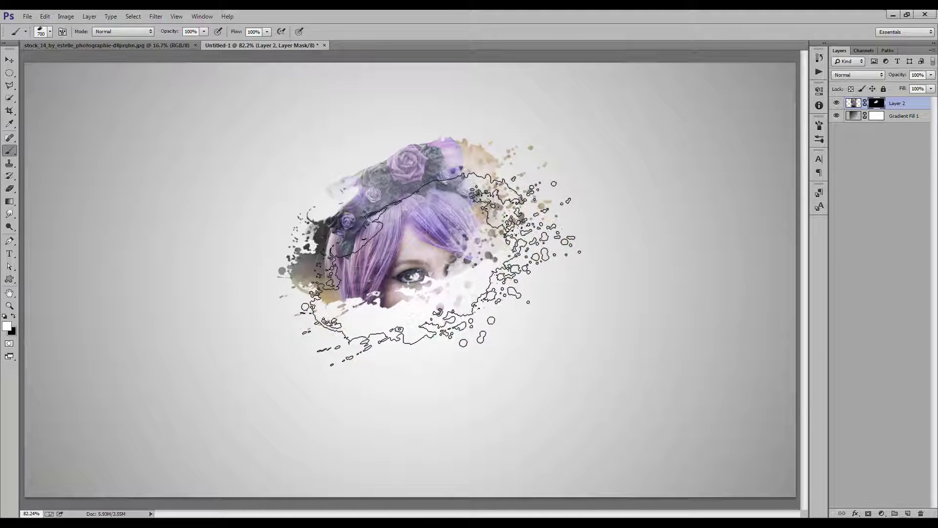
# Stamp the 2888 splatter brush at 600 px to reveal the face and hair
pyautogui.click(50, 32)
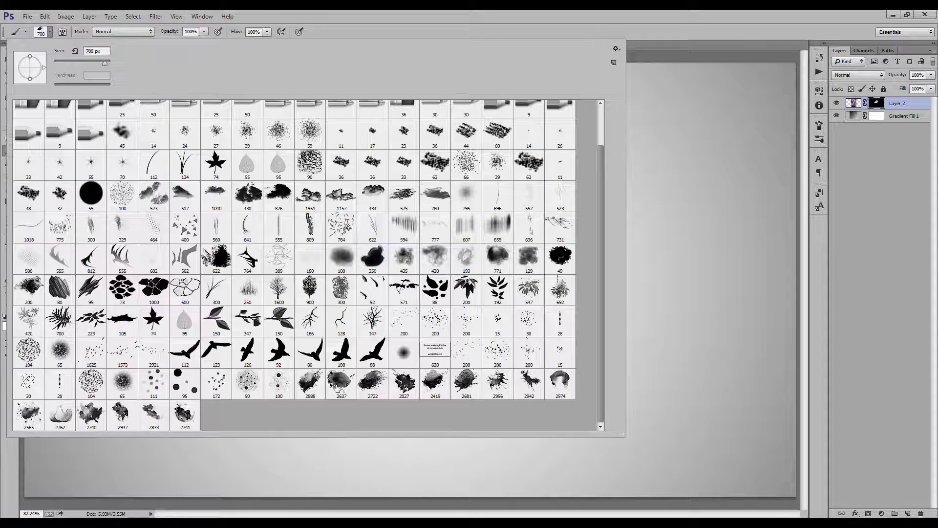
pyautogui.click(316, 384)
pyautogui.click(477, 28)
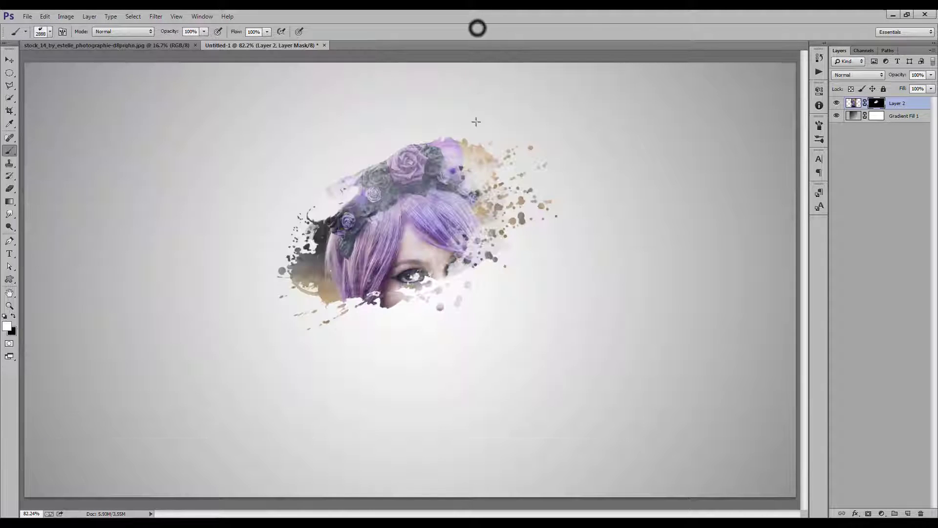
pyautogui.press('[')
pyautogui.press('[')
pyautogui.press('[')
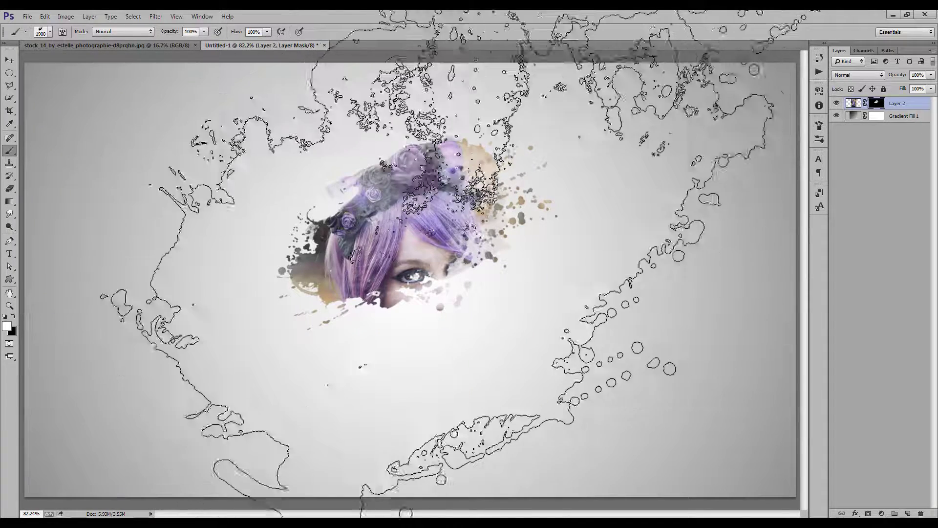
pyautogui.press(']')
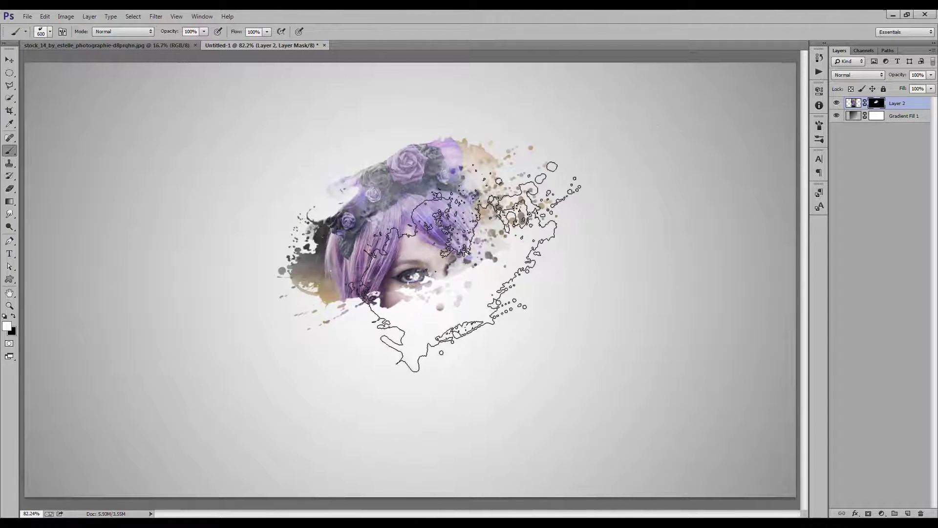
pyautogui.click(463, 266)
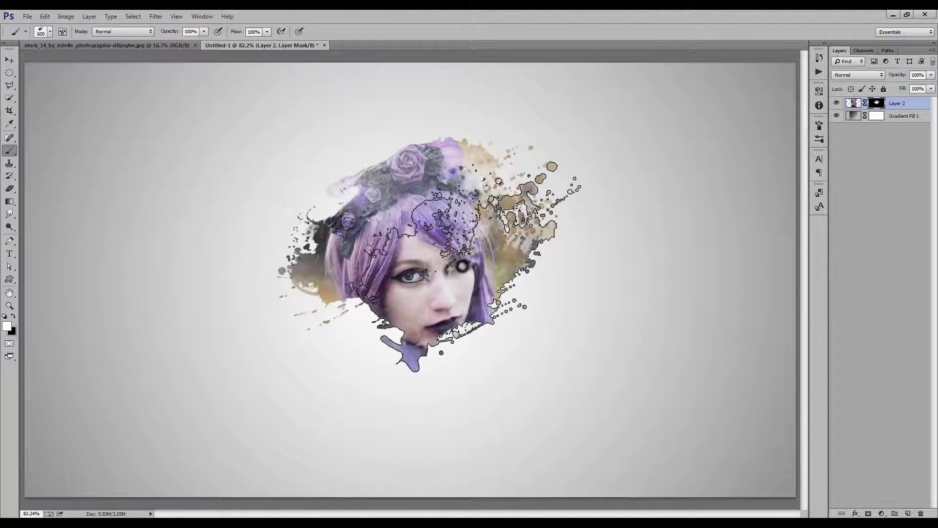
pyautogui.click(49, 32)
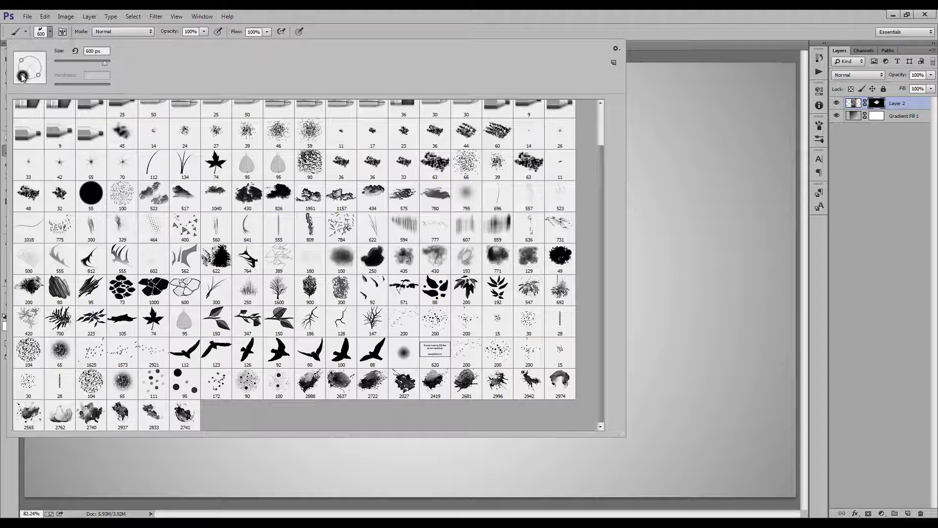
pyautogui.click(385, 27)
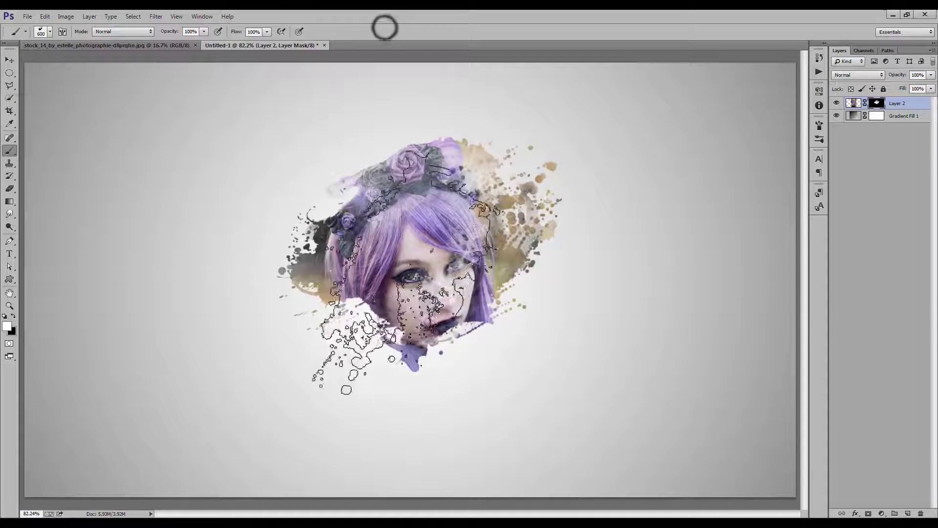
pyautogui.click(391, 284)
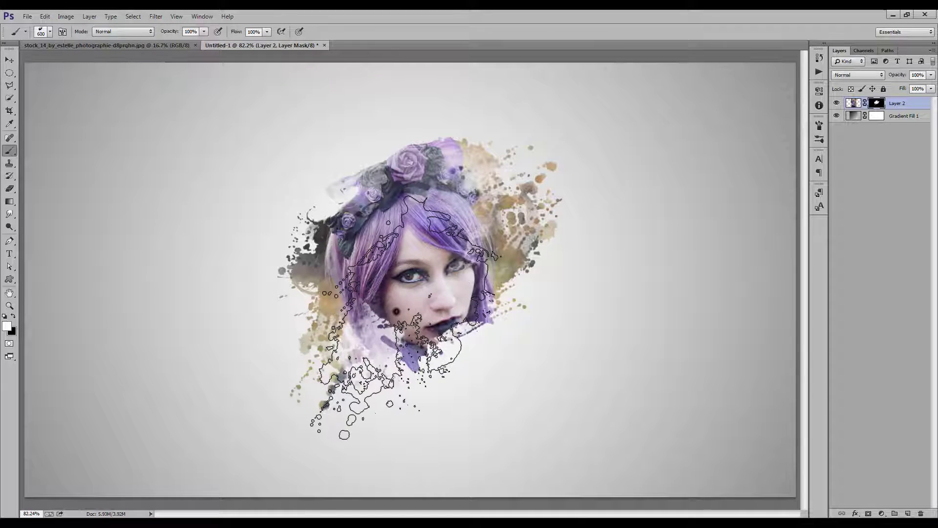
pyautogui.click(403, 317)
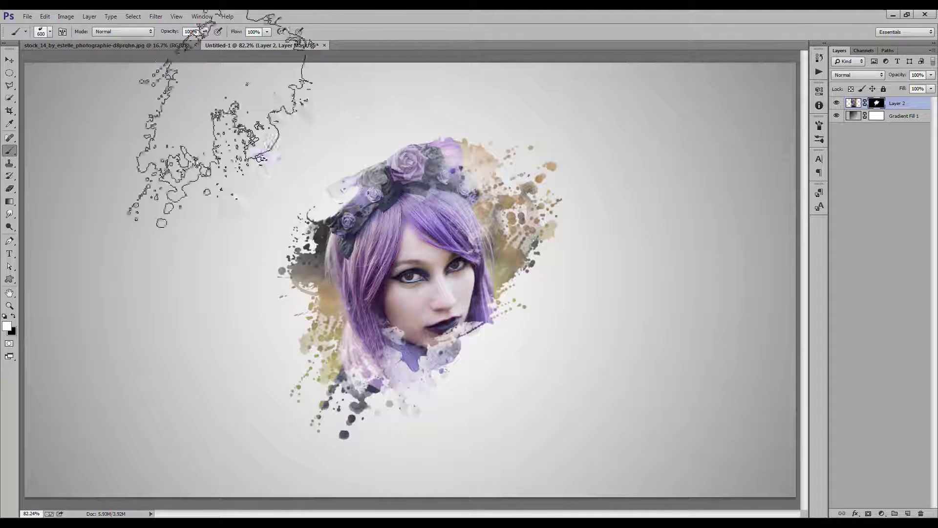
# Stamp the 2996 splatter brush at 700 px to add texture right of the face
pyautogui.click(50, 32)
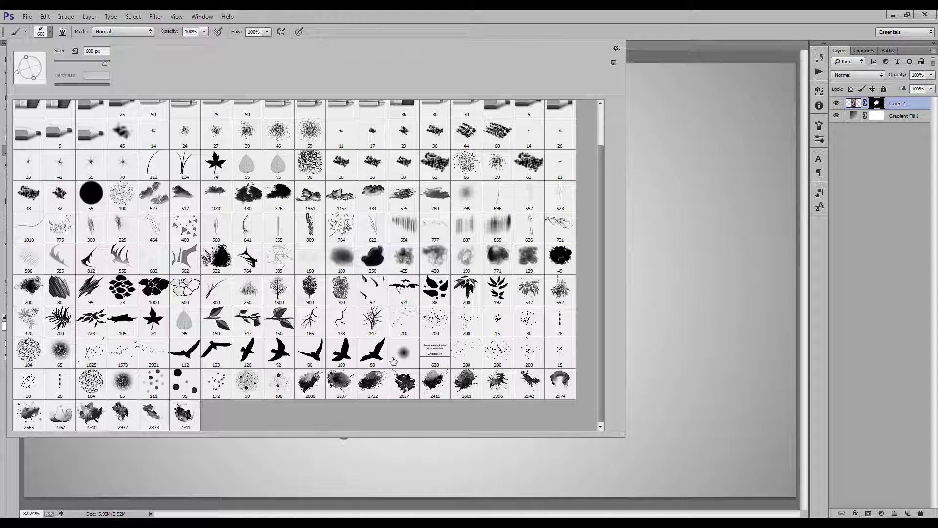
pyautogui.click(497, 382)
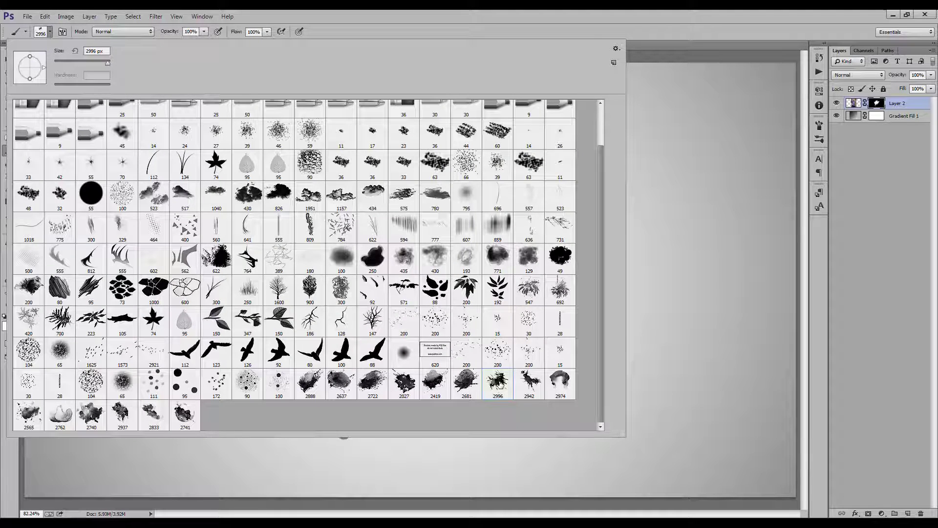
pyautogui.click(490, 28)
pyautogui.press('[')
pyautogui.press('[')
pyautogui.press('[')
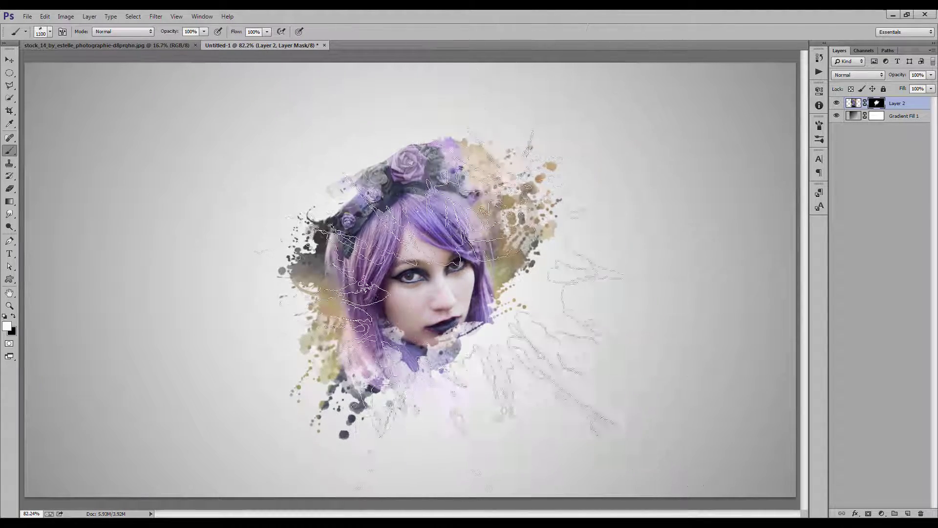
pyautogui.press('[')
pyautogui.press('[')
pyautogui.press('[')
pyautogui.click(482, 289)
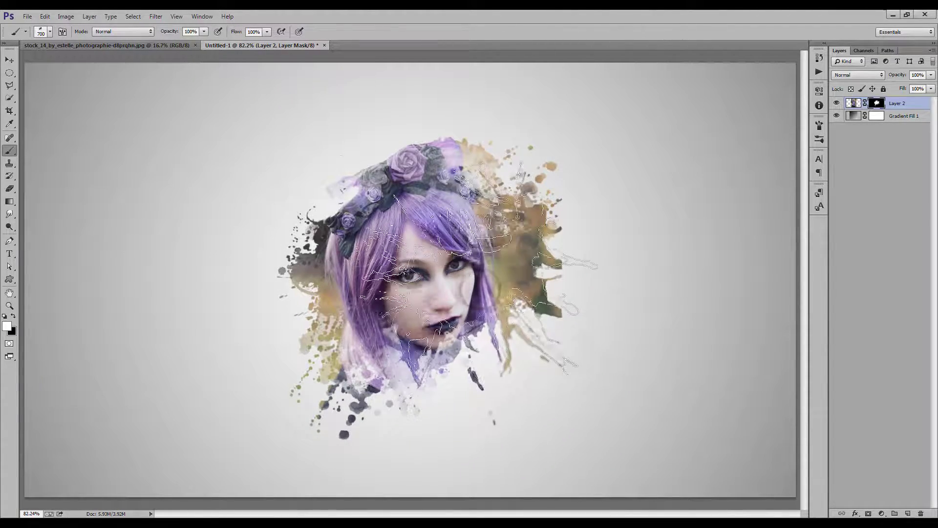
pyautogui.click(443, 307)
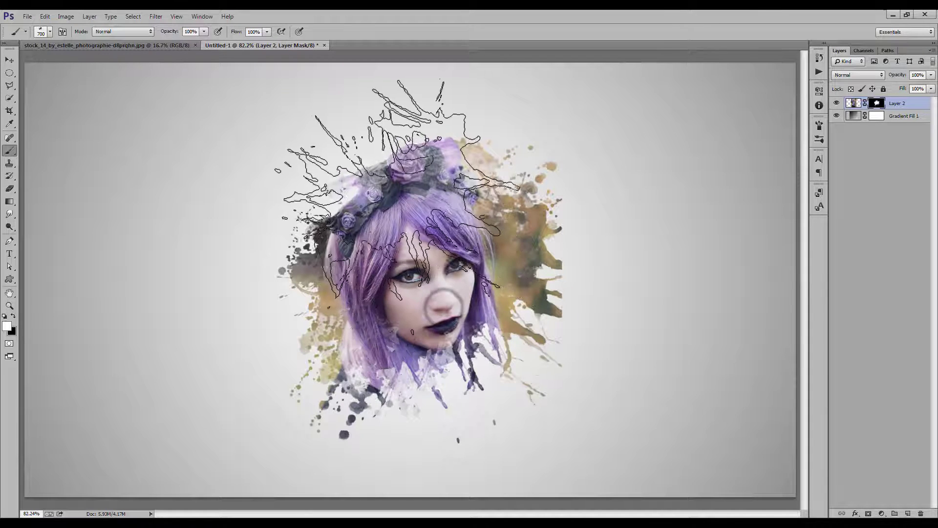
# Reveal the horns with another splatter tip shrunk to about 1500 px
pyautogui.click(50, 33)
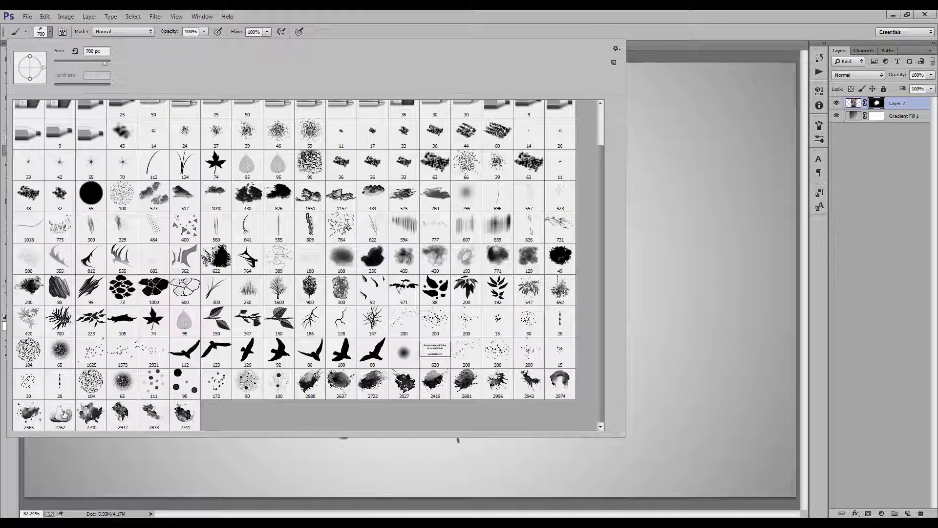
pyautogui.click(472, 30)
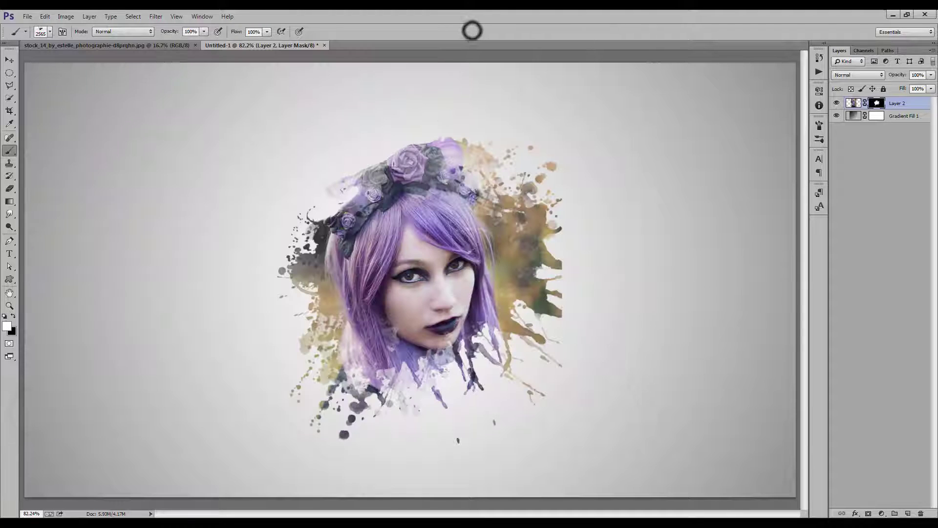
pyautogui.press('[')
pyautogui.press('[')
pyautogui.press('[')
pyautogui.press('[')
pyautogui.press('[')
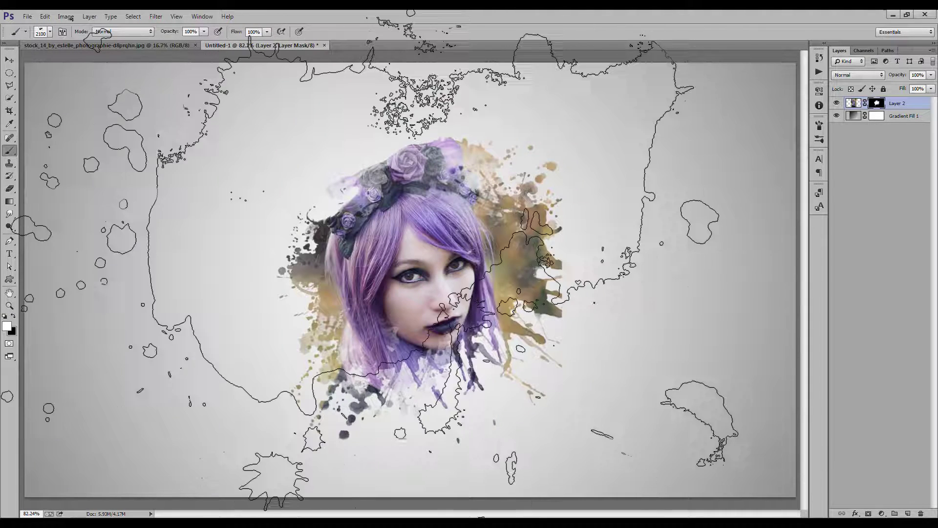
pyautogui.press('[')
pyautogui.press('[')
pyautogui.press('[')
pyautogui.press('[')
pyautogui.press('[')
pyautogui.press('[')
pyautogui.press('[')
pyautogui.press('[')
pyautogui.press('[')
pyautogui.press('[')
pyautogui.press('[')
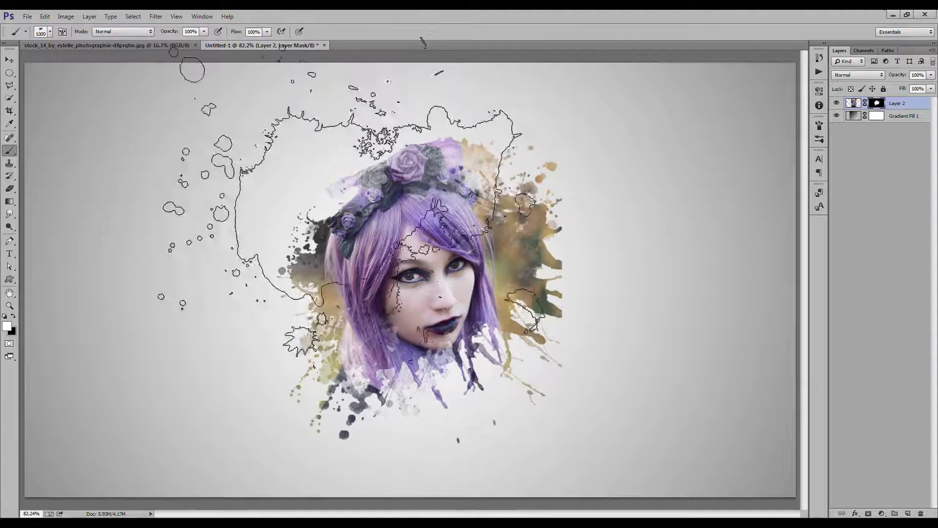
pyautogui.press('[')
pyautogui.press('[')
pyautogui.press('[')
pyautogui.press('[')
pyautogui.press('[')
pyautogui.click(384, 205)
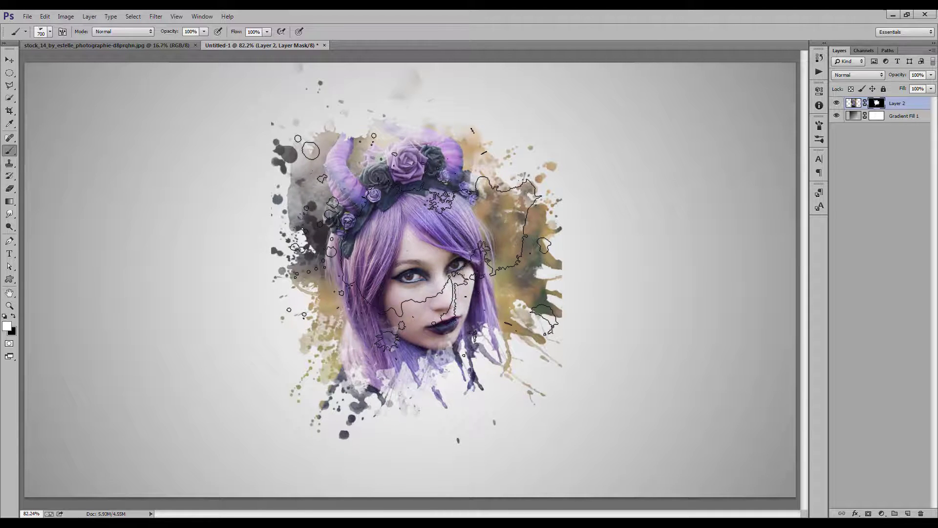
# Paint out the stray marks below the portrait with a 175 px soft round black brush
pyautogui.rightClick(417, 236)
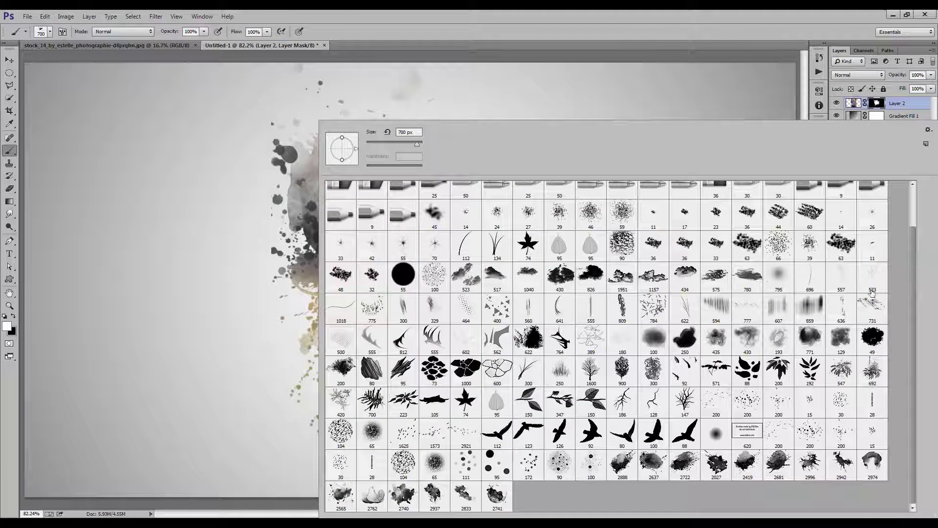
pyautogui.scroll(3, 917, 235)
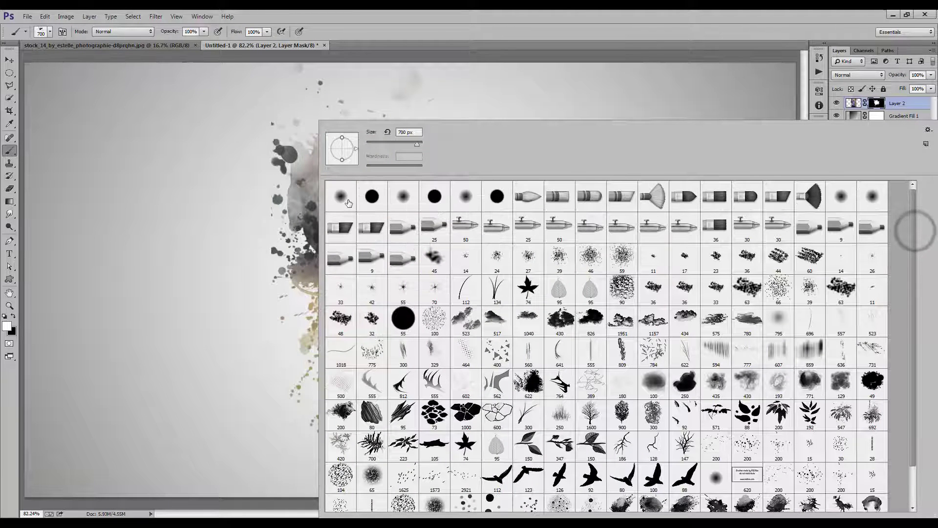
pyautogui.click(346, 201)
pyautogui.click(404, 37)
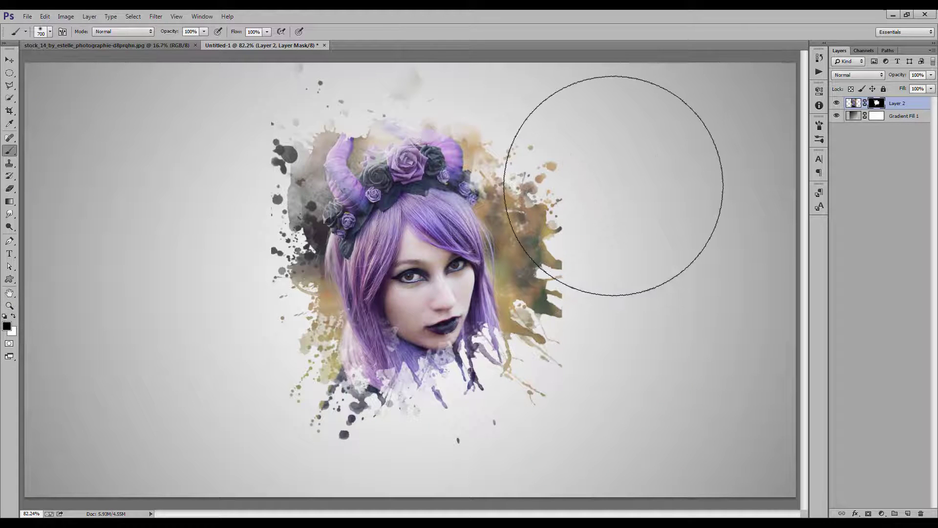
pyautogui.press('[')
pyautogui.press('[')
pyautogui.press('[')
pyautogui.press('[')
pyautogui.press('[')
pyautogui.press('[')
pyautogui.press('[')
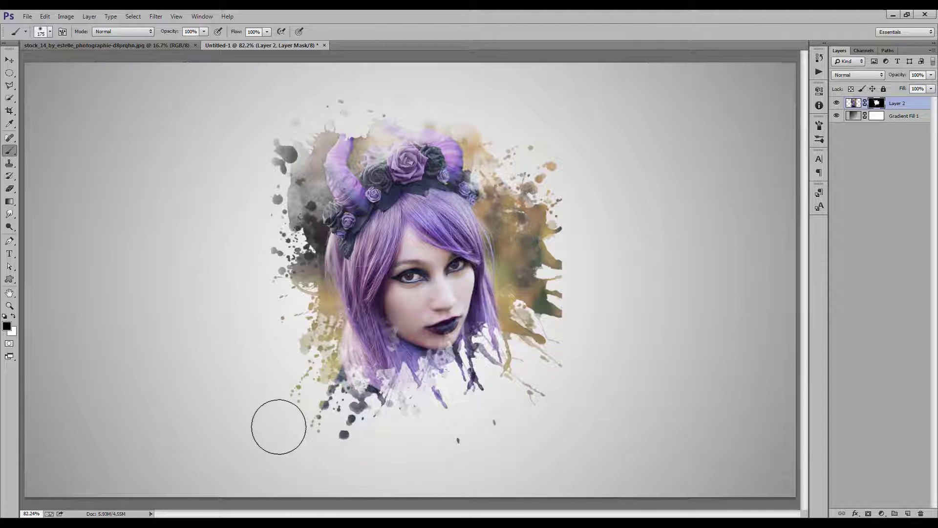
pyautogui.moveTo(541, 407); pyautogui.dragTo(594, 339)
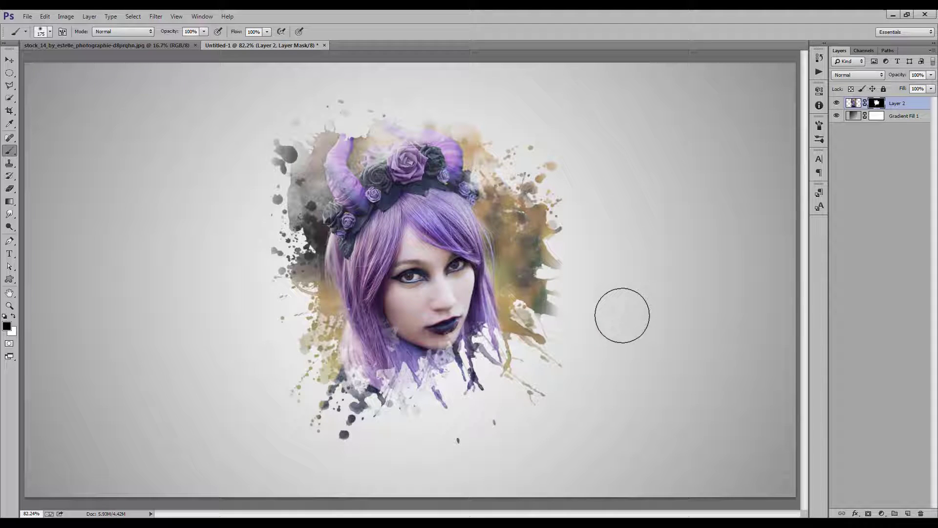
# Add a violet-to-orange Gradient Map set to Soft Light at low opacity
pyautogui.click(882, 513)
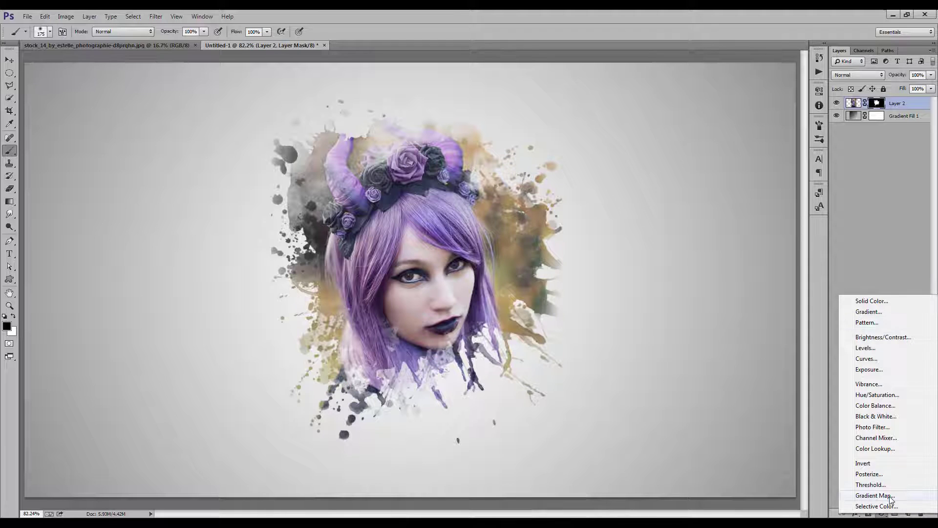
pyautogui.click(884, 495)
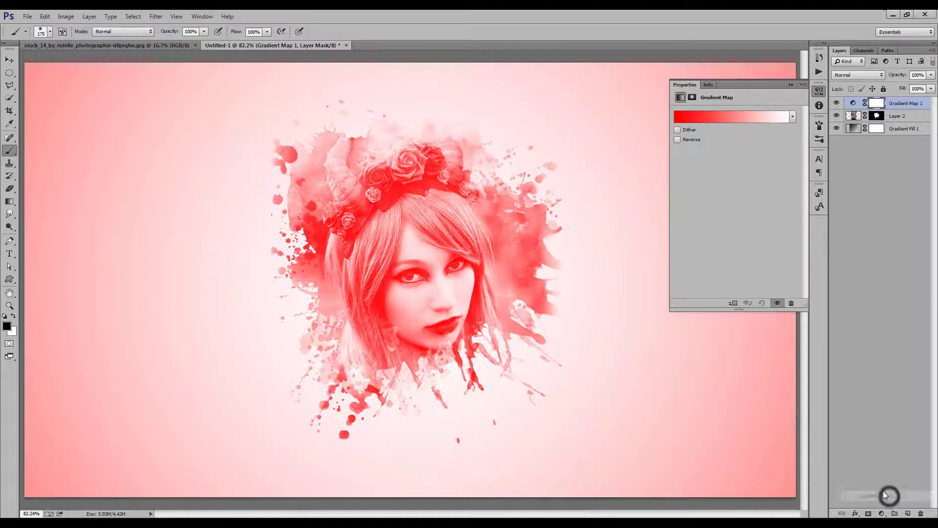
pyautogui.click(793, 118)
pyautogui.click(750, 140)
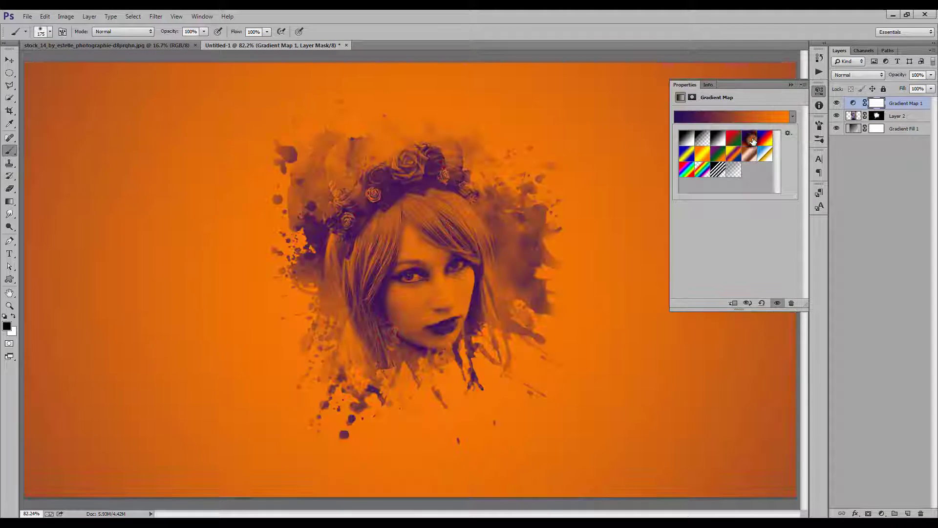
pyautogui.click(791, 85)
pyautogui.click(852, 75)
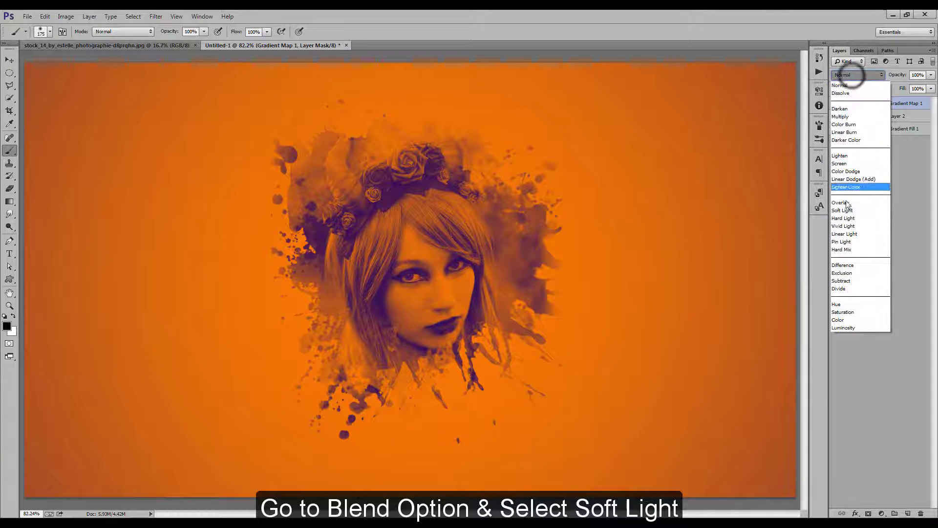
pyautogui.click(845, 209)
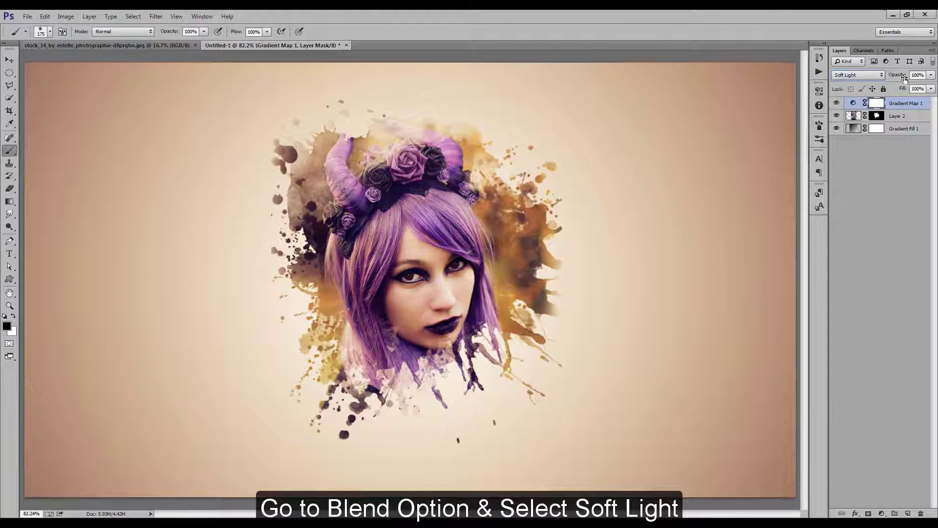
pyautogui.moveTo(863, 76); pyautogui.dragTo(856, 77)
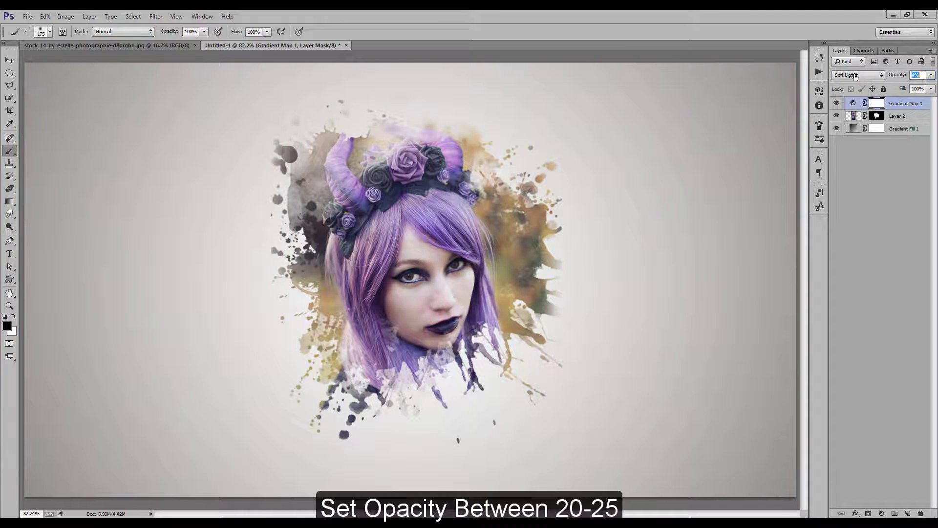